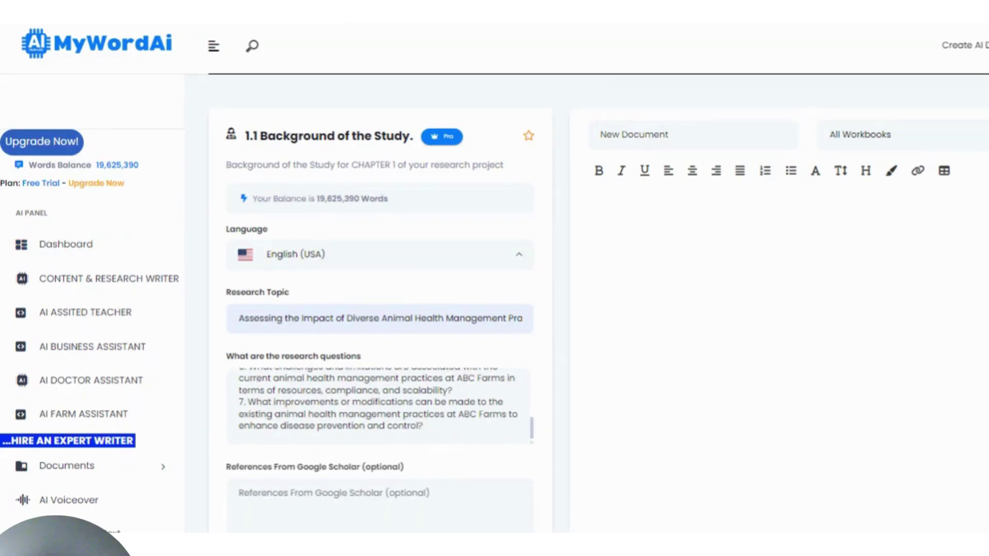
Step: Leave the 1.1 Background of the Study form and return to the Content & Research Writer template list
key("alt+Left")
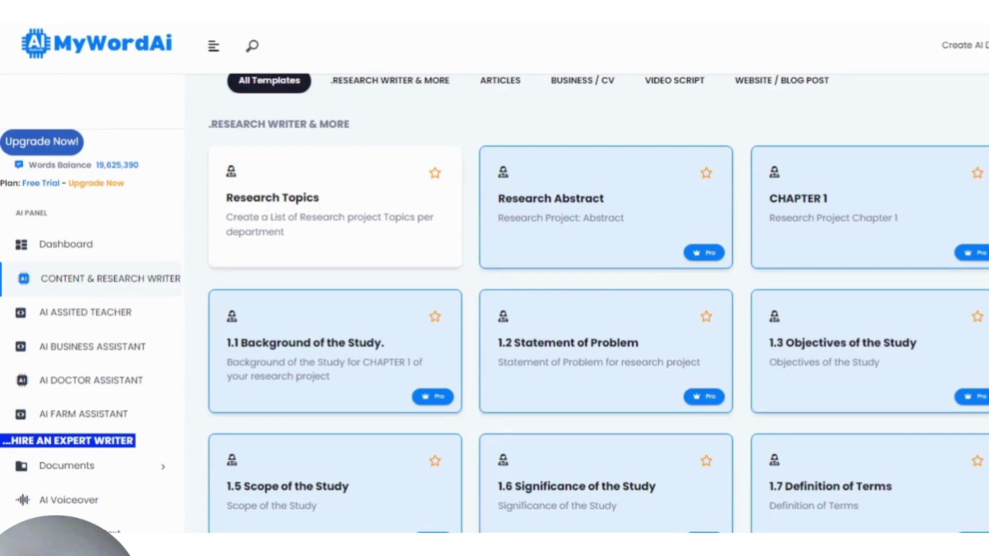
Step: Browse the AI Templates cards to locate the 1.1 Background of the Study template
scroll(597, 304, "up", 3)
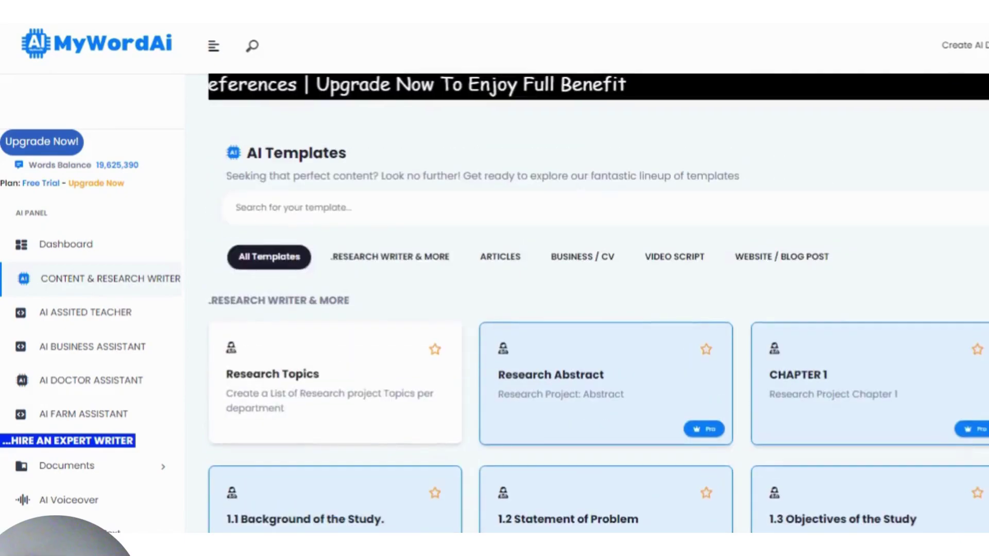
scroll(598, 303, "down", 2)
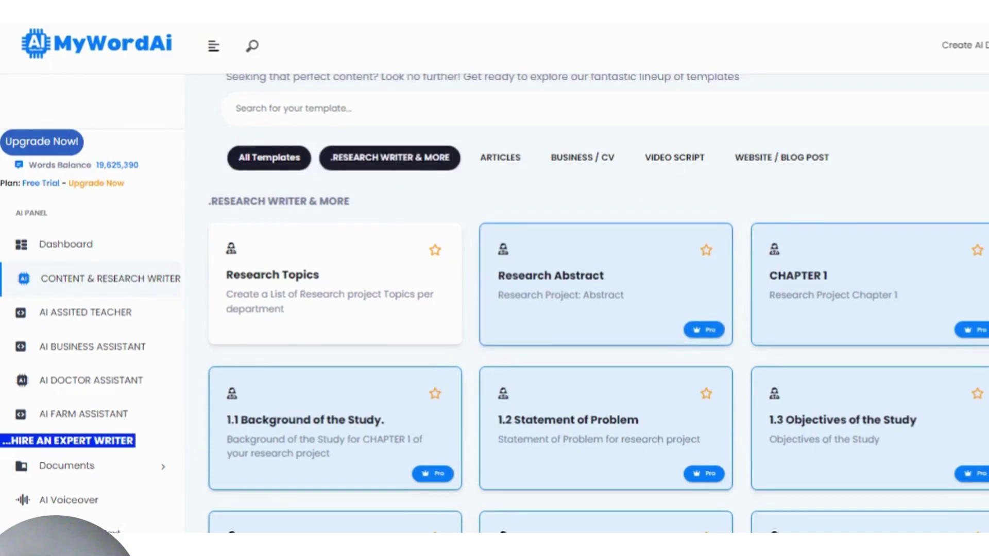
scroll(597, 304, "down", 3)
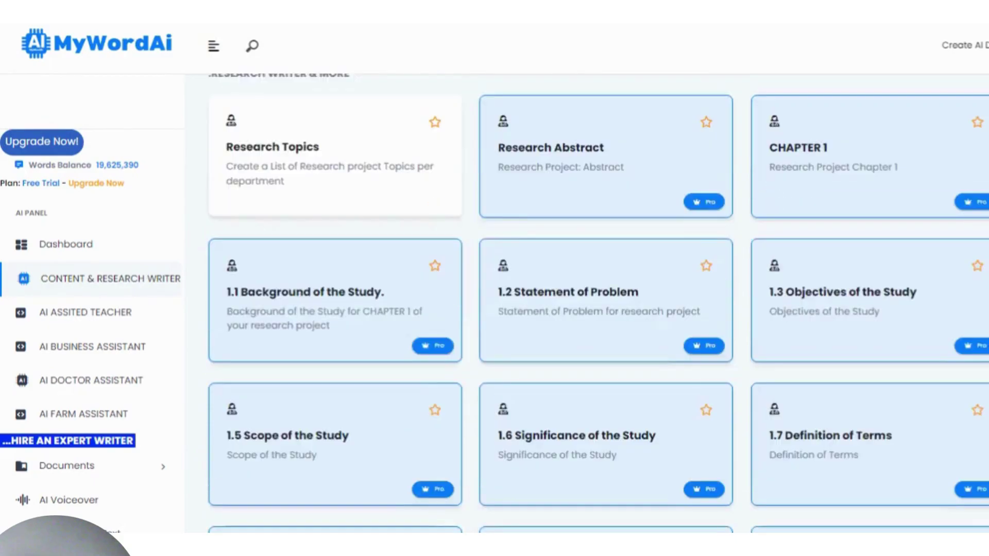
scroll(597, 304, "up", 1)
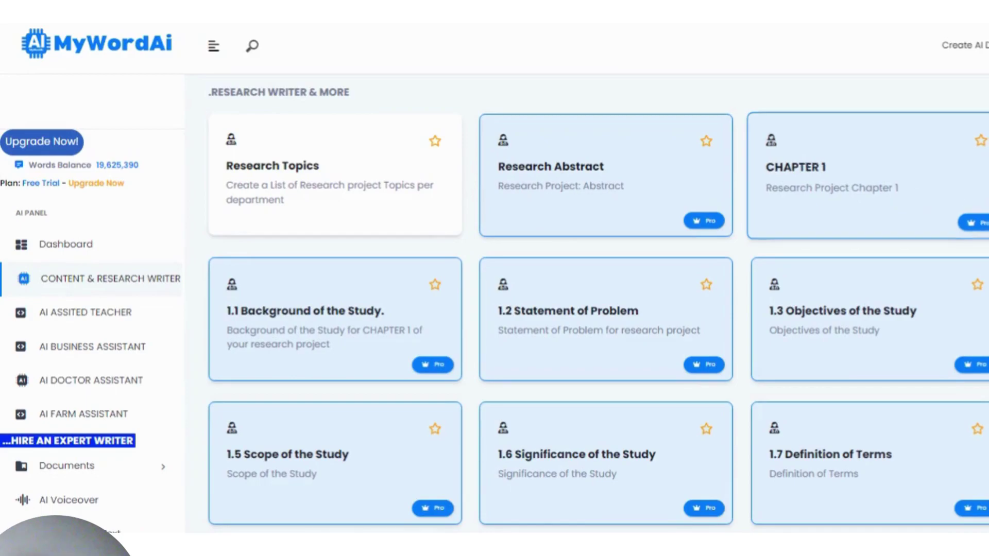
scroll(598, 303, "down", 10)
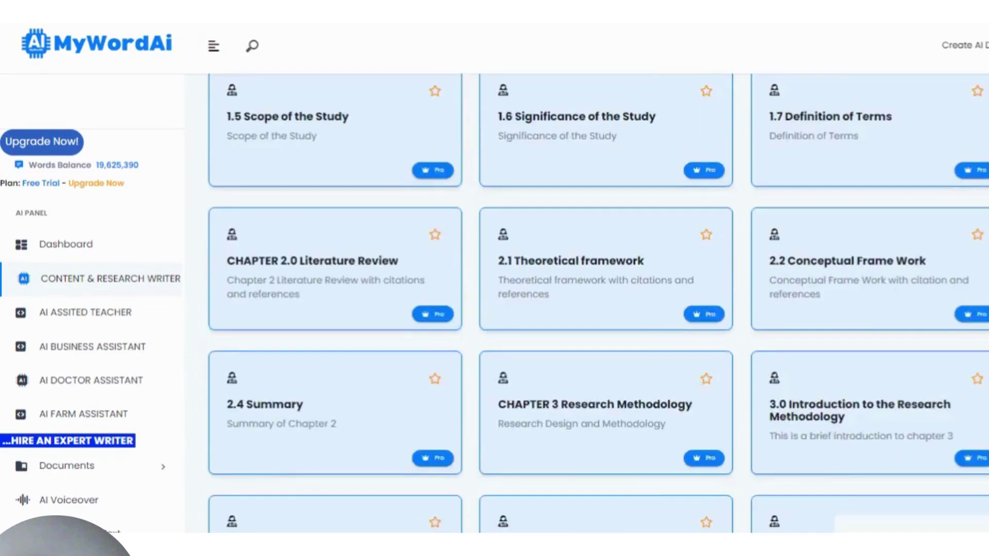
scroll(599, 302, "down", 4)
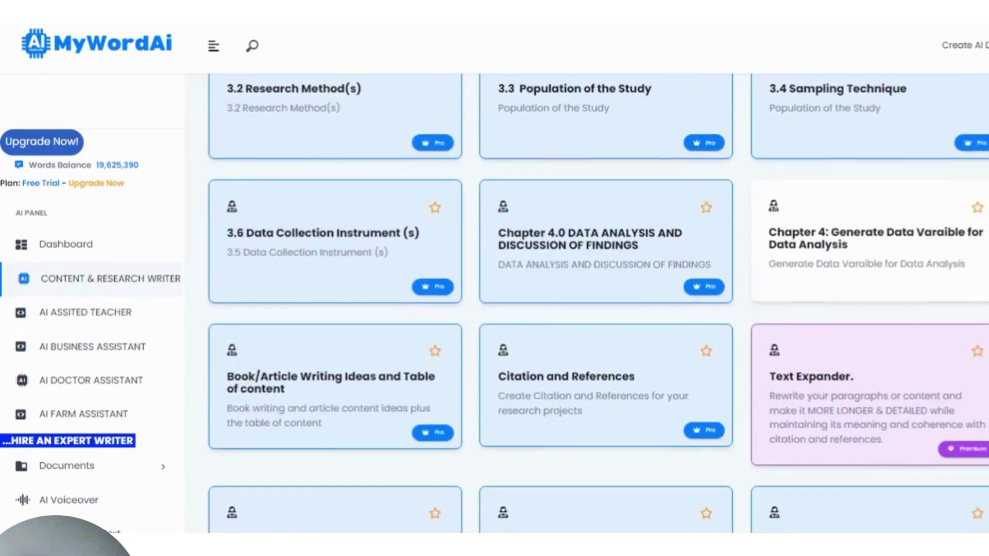
scroll(598, 303, "up", 2)
scroll(598, 302, "up", 10)
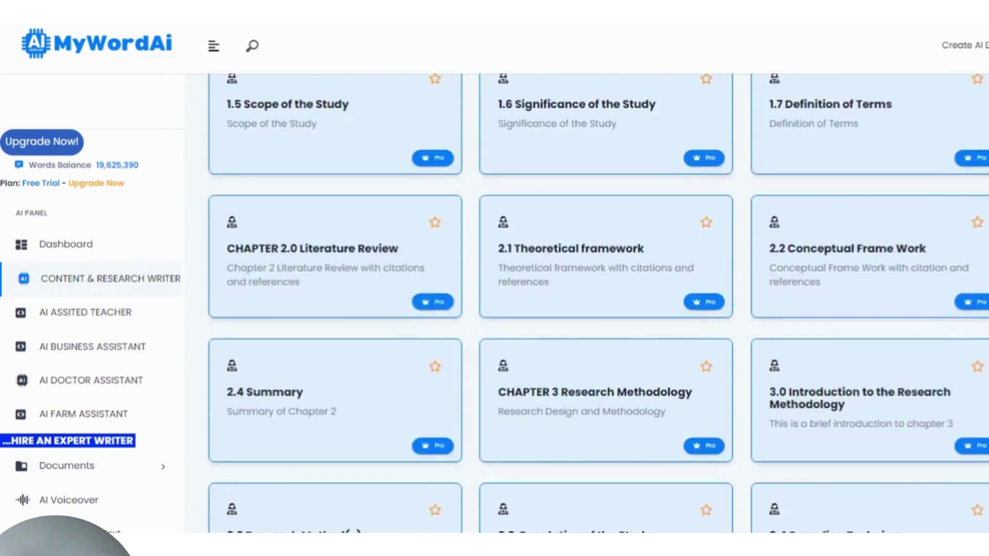
scroll(599, 303, "up", 2)
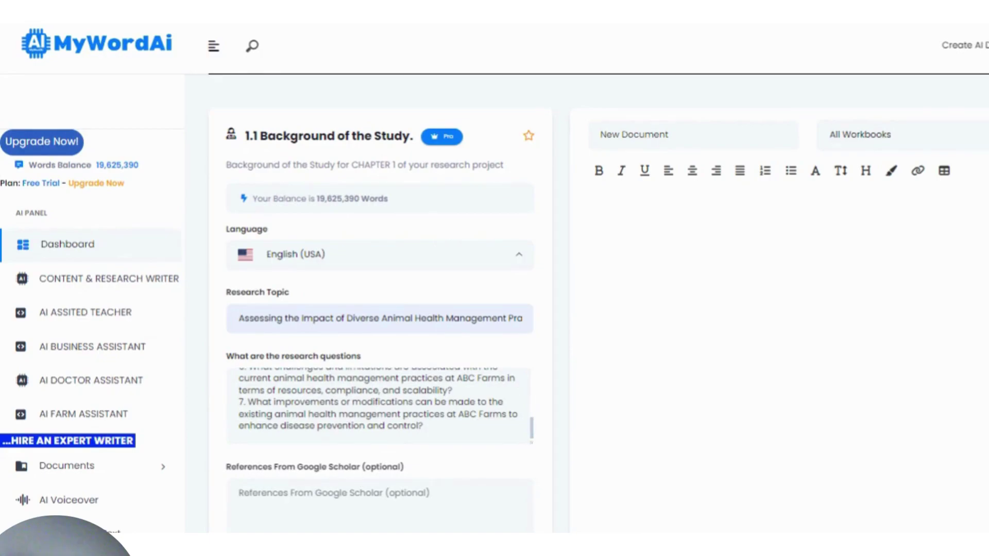
Step: Scroll the form down to the Research Topic on animal health management practices
scroll(380, 309, "down", 1)
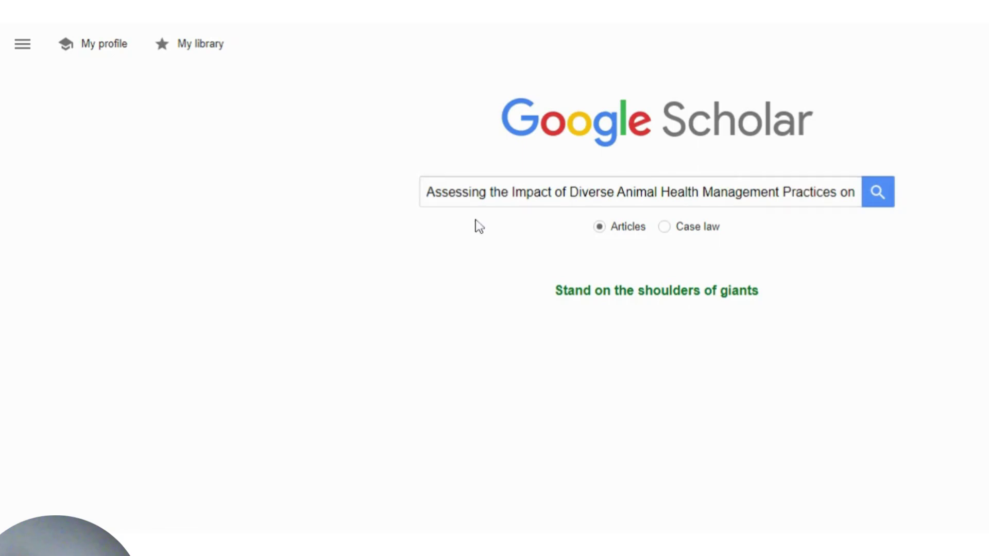
Step: Complete the query with 'Disease Prevention and Control at ABC Farms in Delta State', search Google Scholar, and review the results
left_click(714, 192)
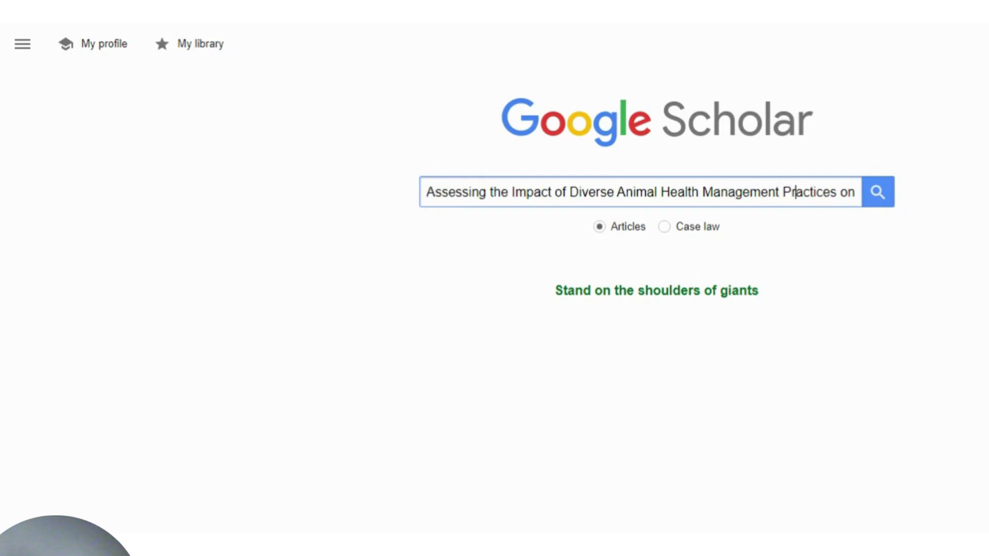
type("Disease Preven")
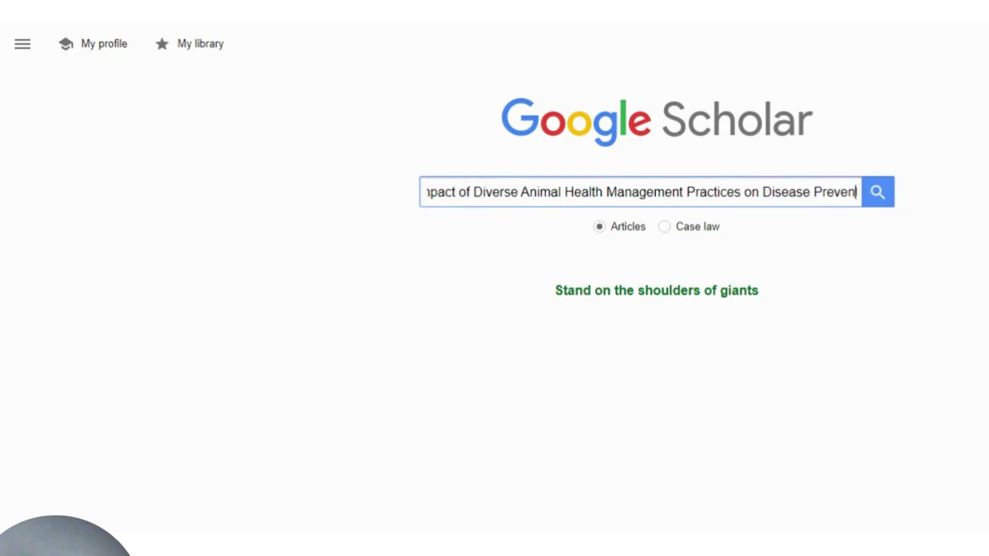
type("tion and Co")
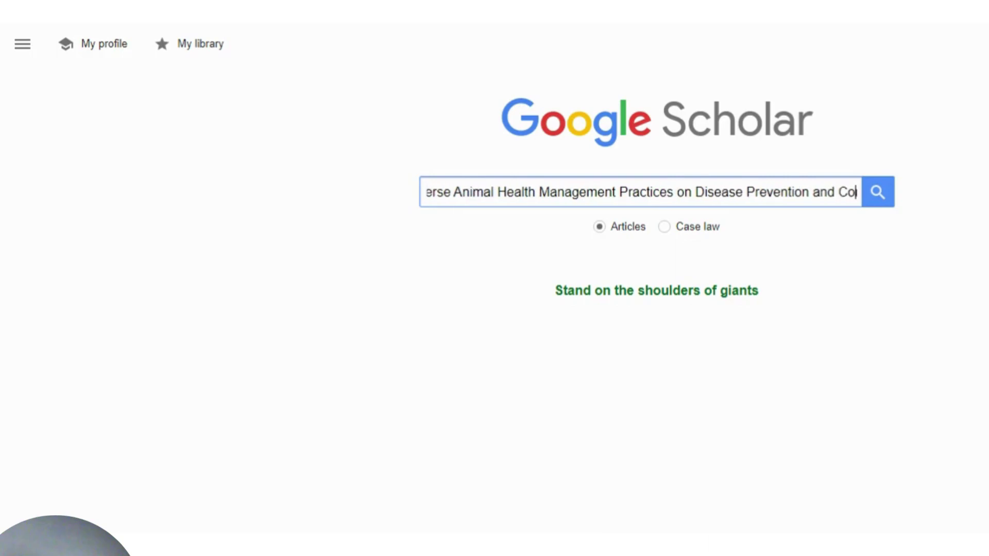
type("ntrol at ABC Farms in De")
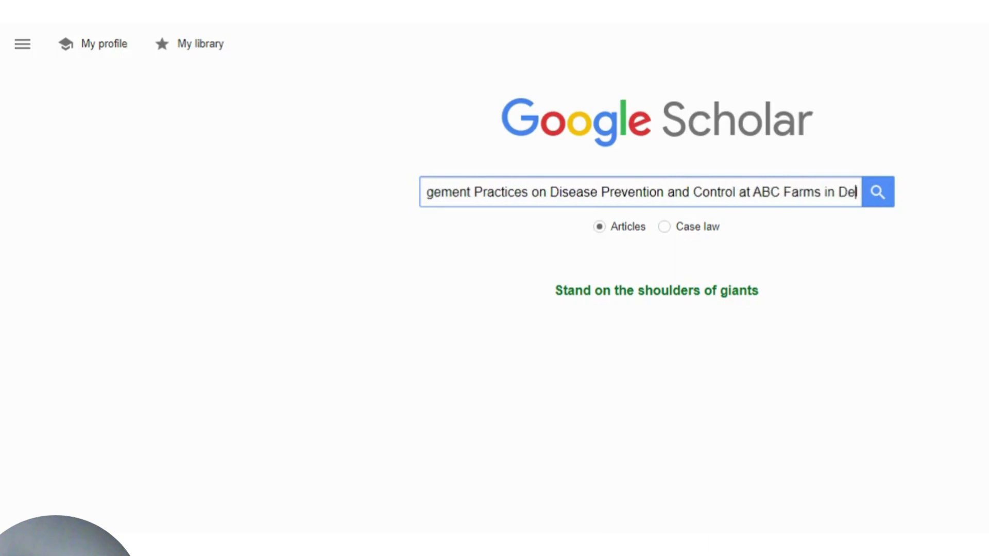
type("lta State")
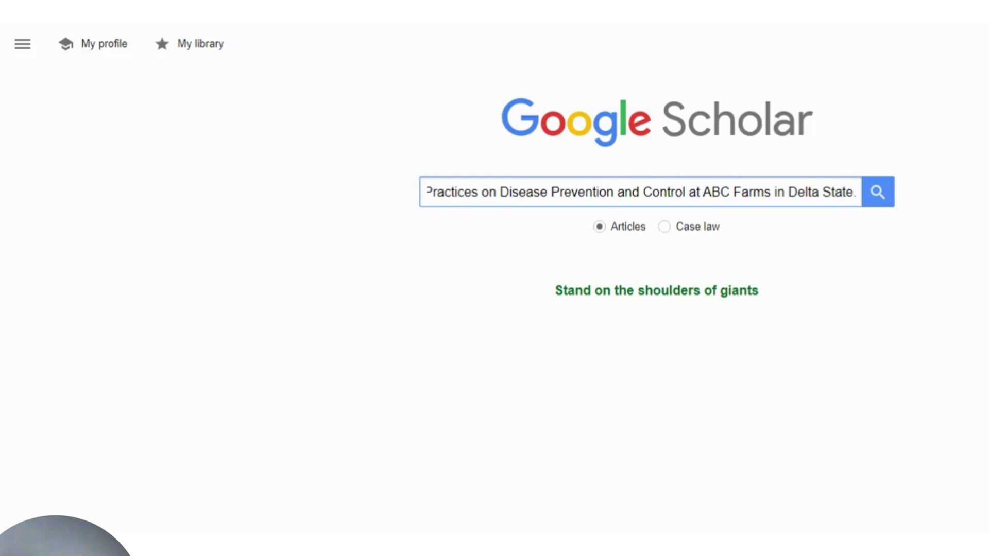
left_click(878, 194)
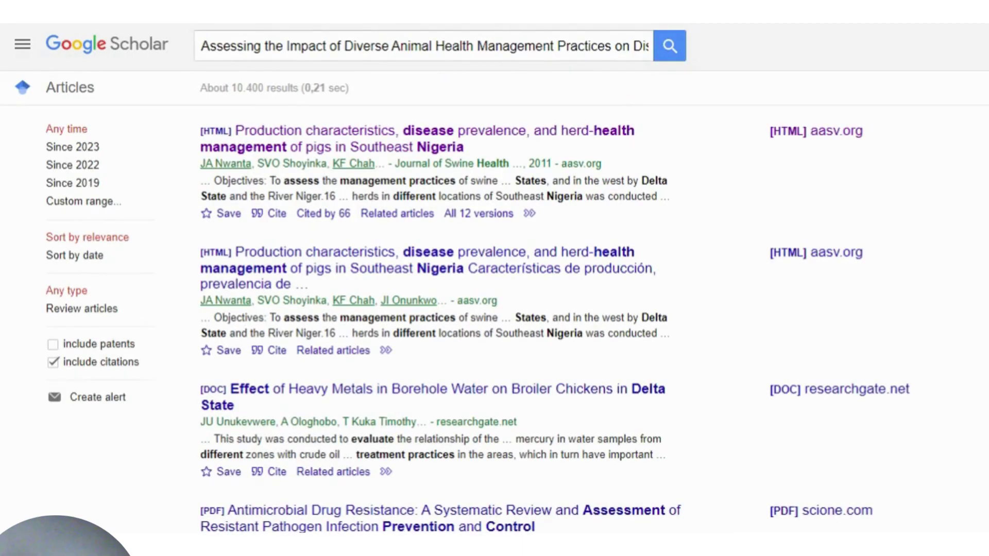
scroll(495, 279, "down", 2)
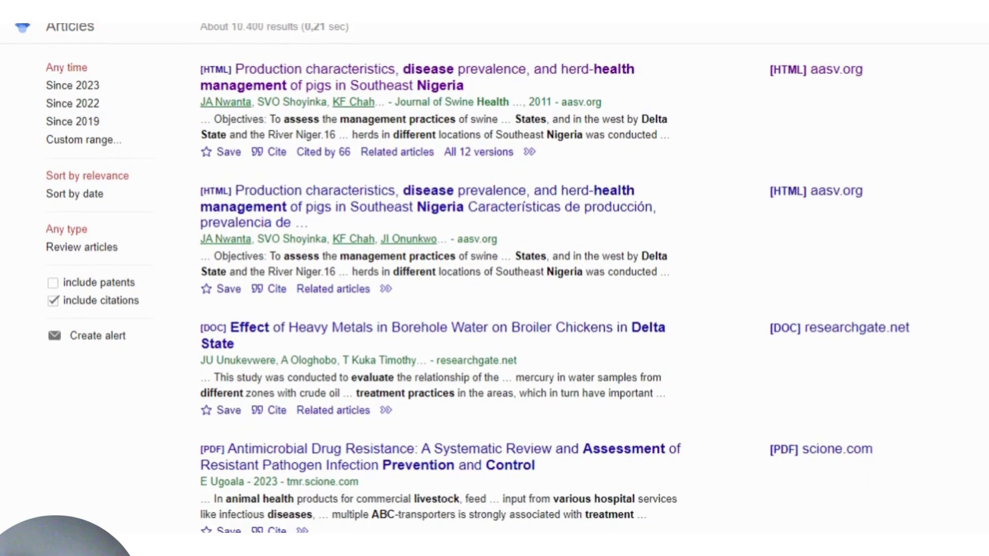
scroll(494, 279, "down", 2)
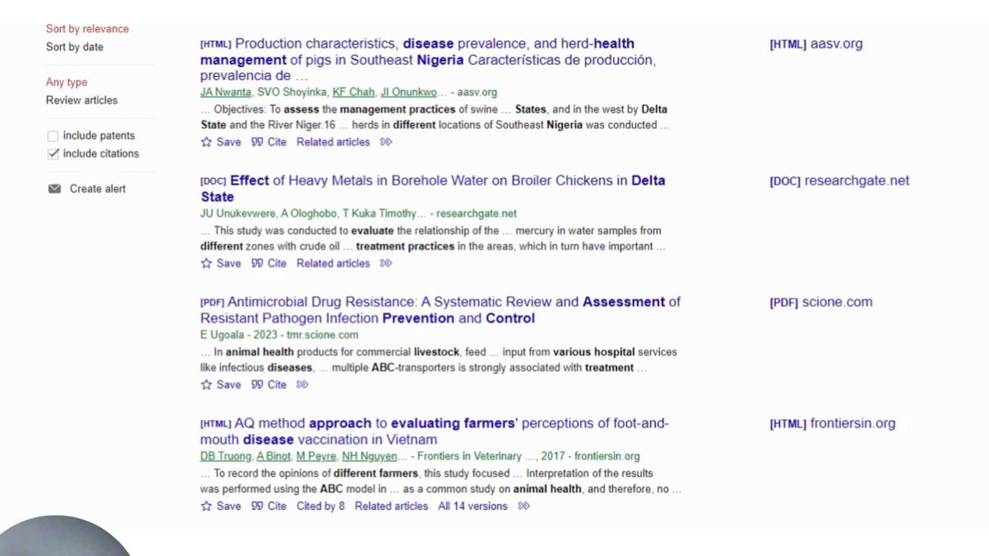
scroll(494, 278, "down", 1)
scroll(495, 278, "up", 3)
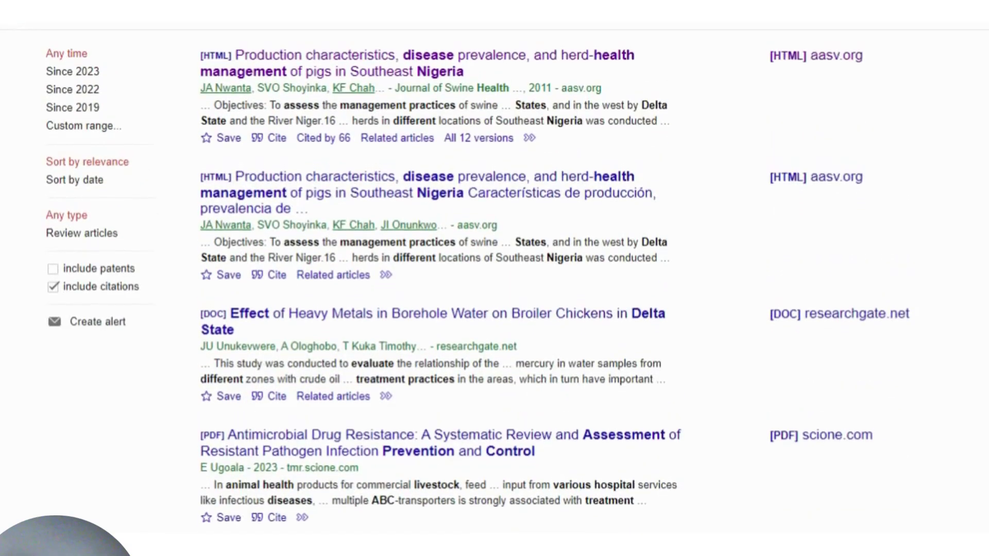
scroll(495, 278, "up", 1)
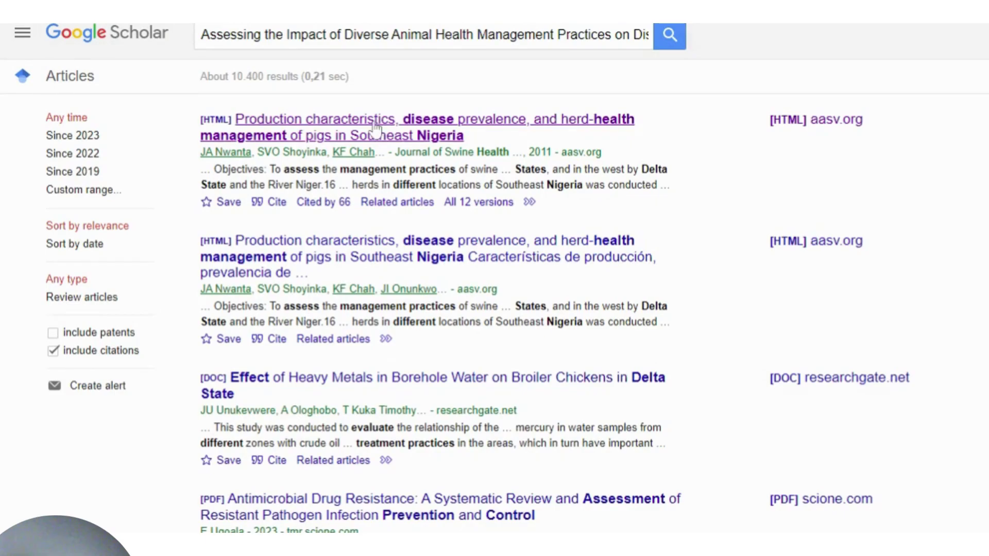
Step: Open the 2011 pig herd-health article and copy its title, authors and citation details
left_click(467, 139)
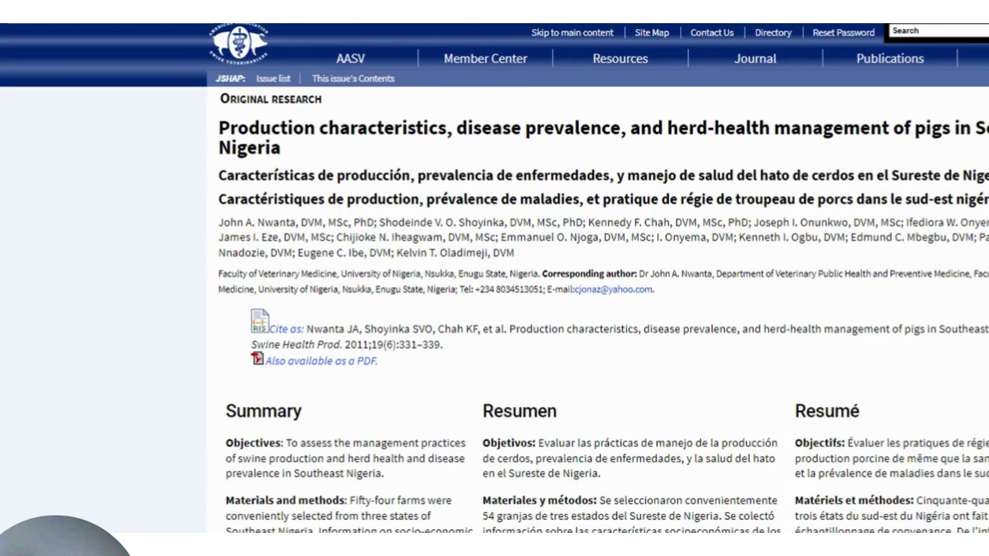
left_click_drag(218, 127, 528, 376)
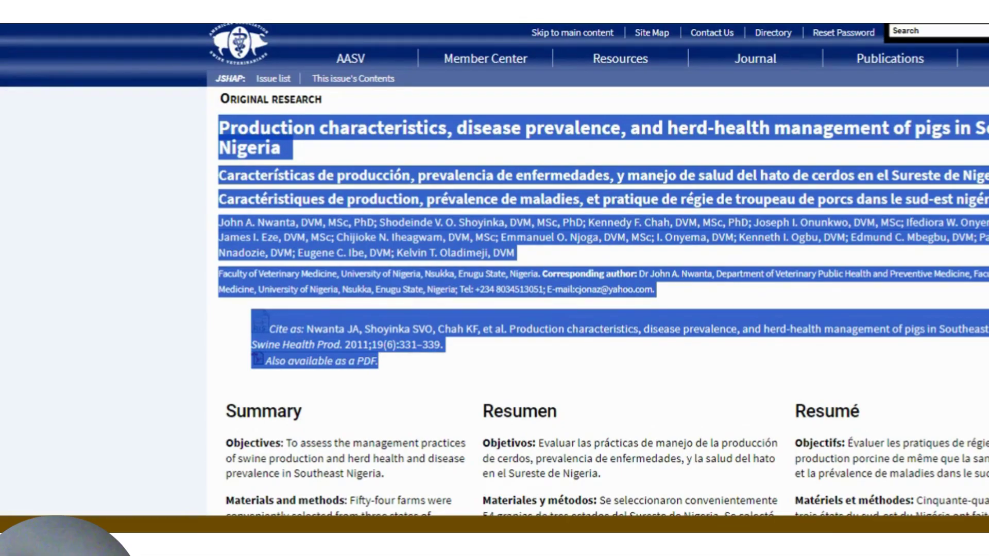
key("alt+Tab")
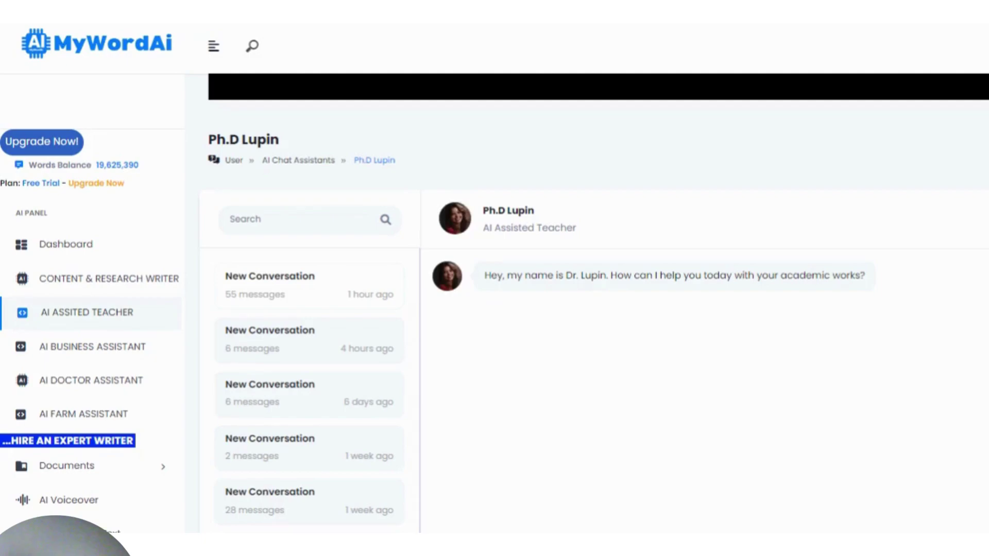
Step: Start a new empty conversation in the AI Assisted Teacher
scroll(439, 411, "down", 5)
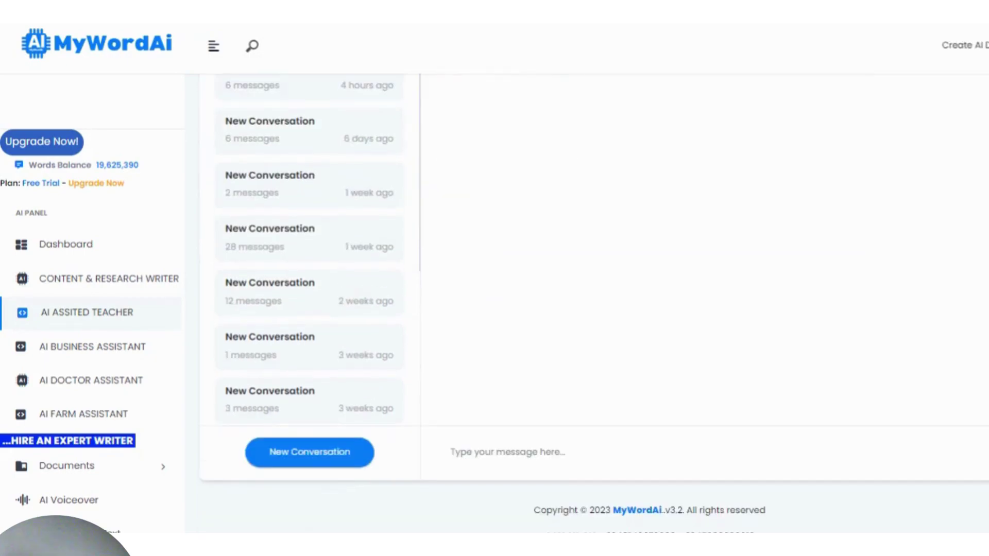
left_click(322, 457)
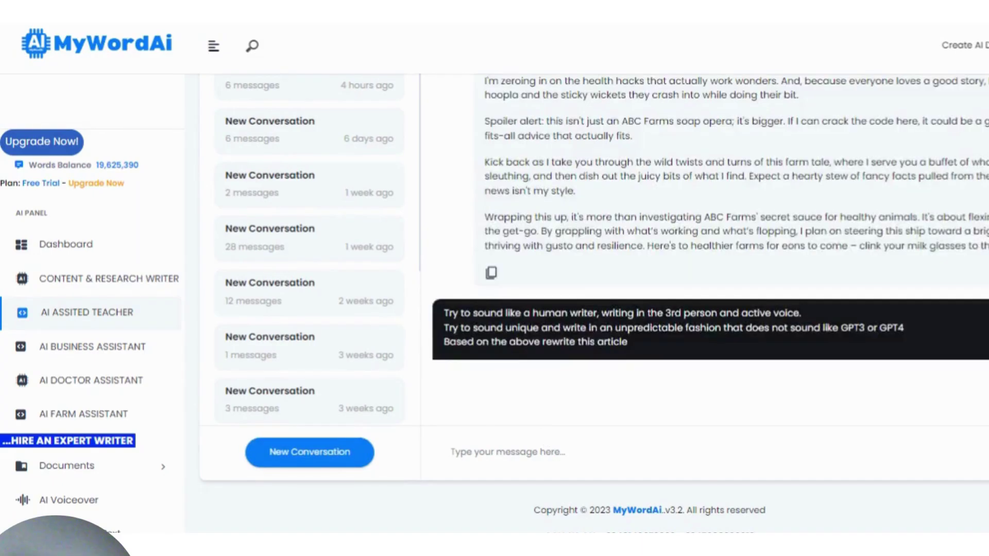
left_click(328, 455)
left_click(341, 455)
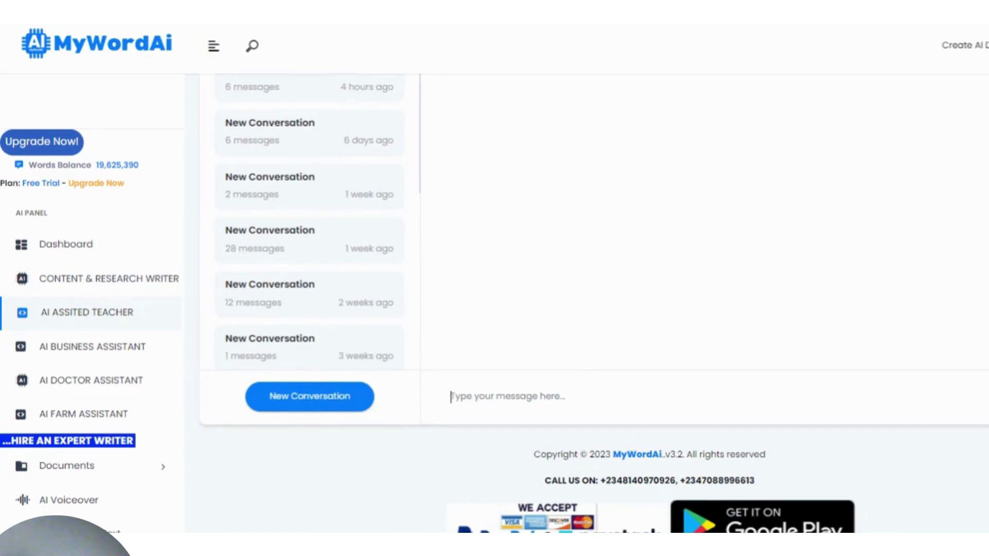
Step: Write 'please convert this to 7th edition of APA referencing:' and paste the copied article details
type("please ")
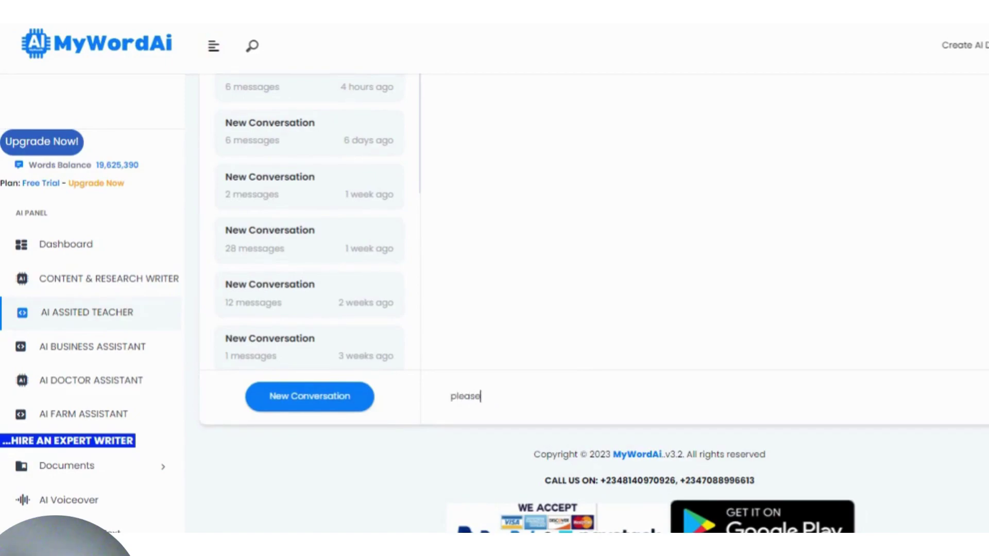
type("convert this to 7th edith")
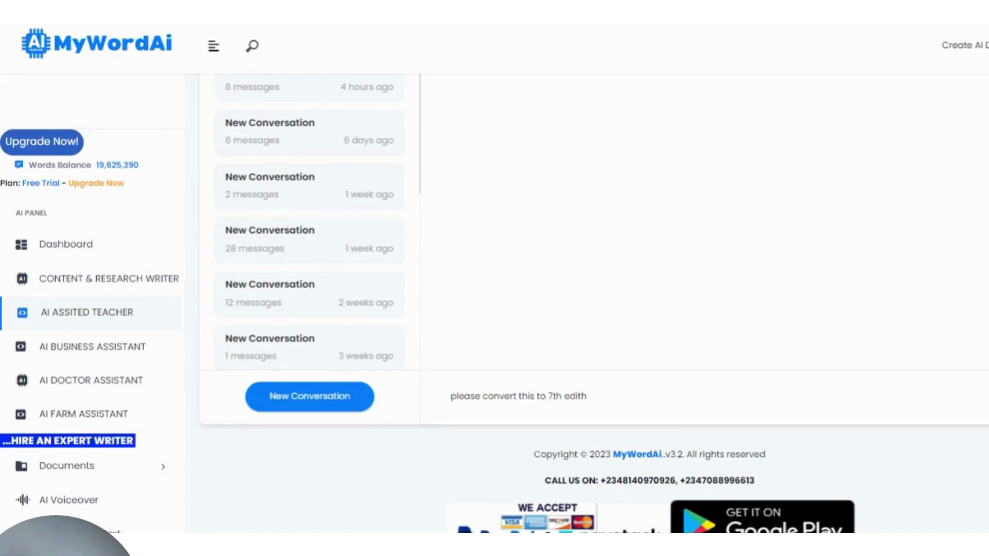
key("BackSpace")
type("ion of APA referencing")
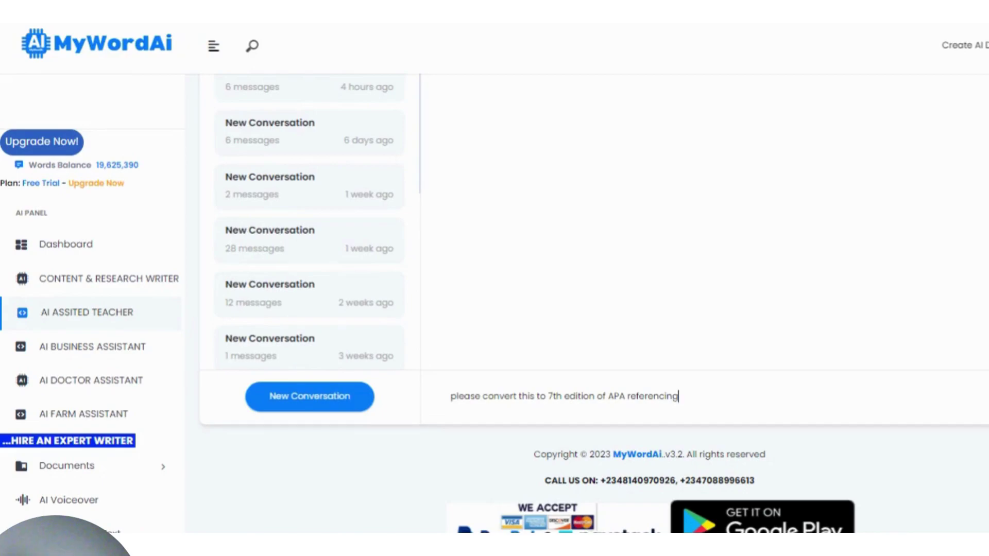
type(":")
key("ctrl+v")
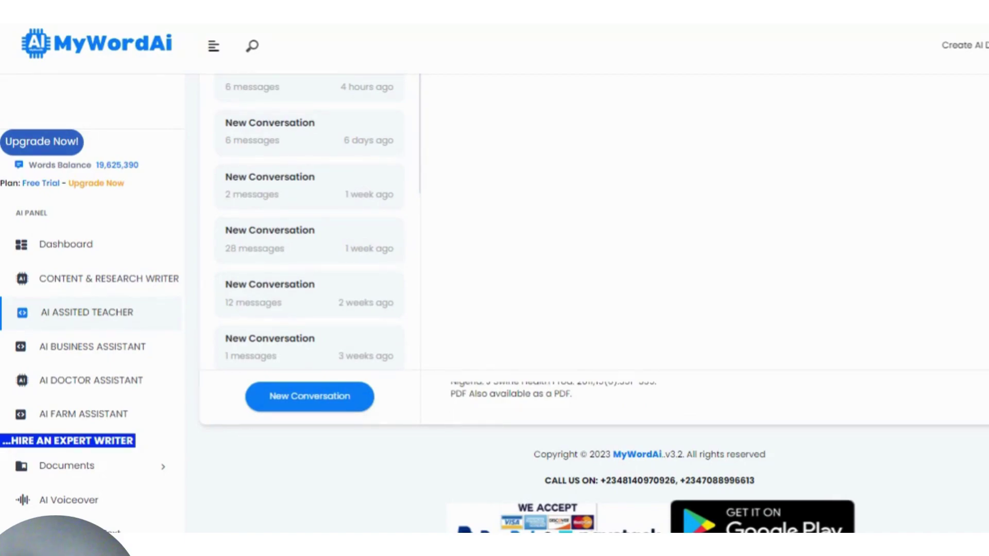
Step: Send the conversion request and select the APA 7th reference from the AI's reply
key("Return")
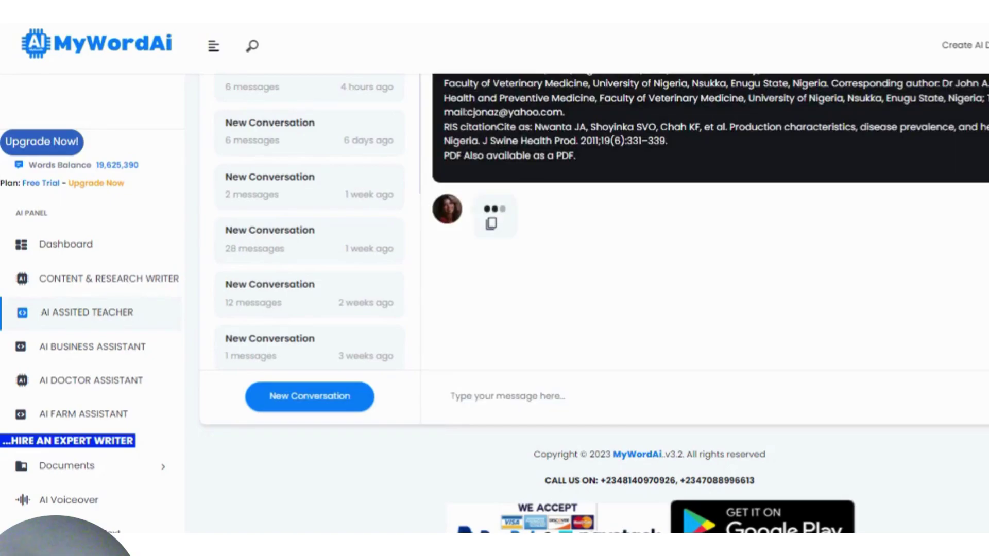
scroll(592, 304, "up", 2)
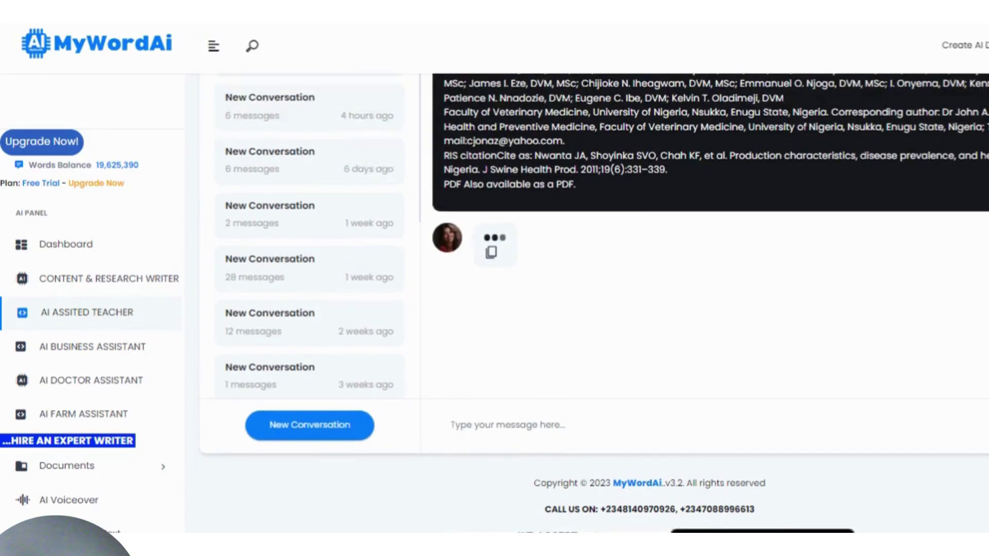
scroll(785, 288, "up", 3)
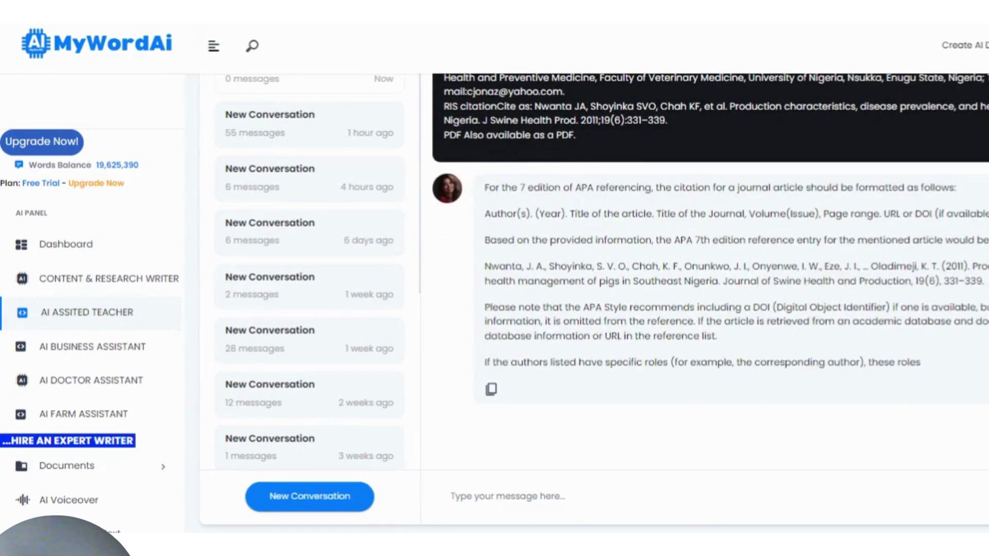
left_click_drag(485, 187, 929, 312)
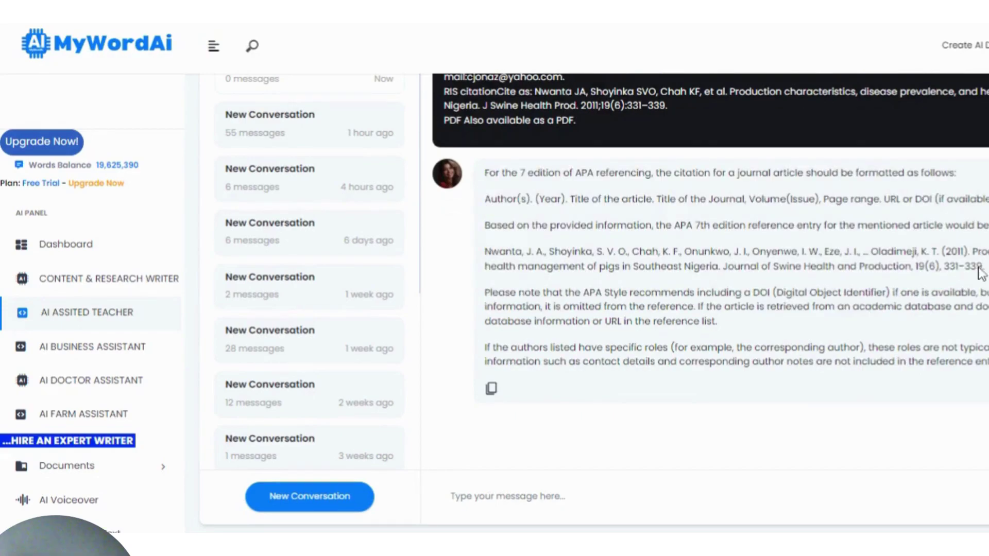
mouse_move(983, 254)
left_mouse_down()
mouse_move(691, 237)
mouse_move(587, 252)
mouse_move(477, 238)
left_mouse_up()
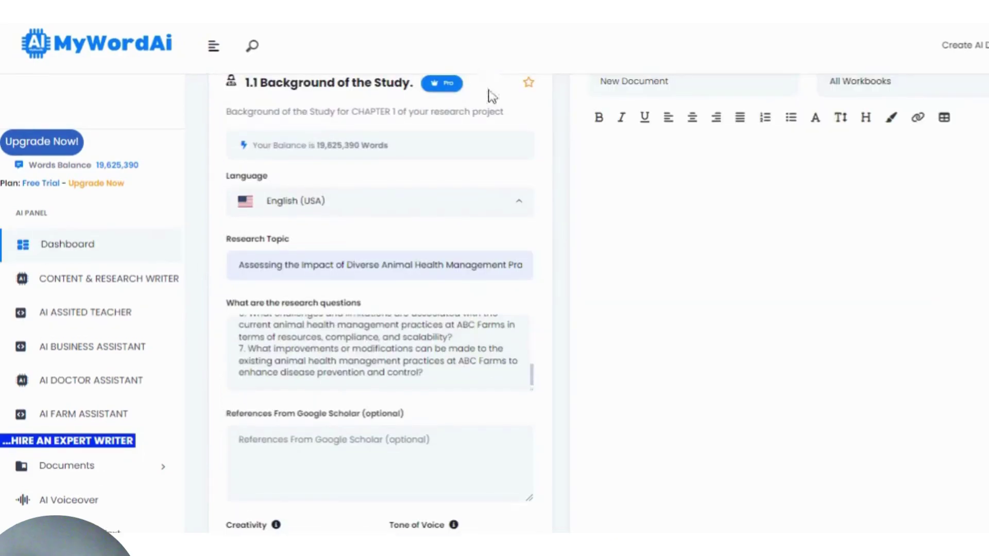
Step: Paste the pig herd-health APA reference into References From Google Scholar, then run Generate Text
left_click(239, 439)
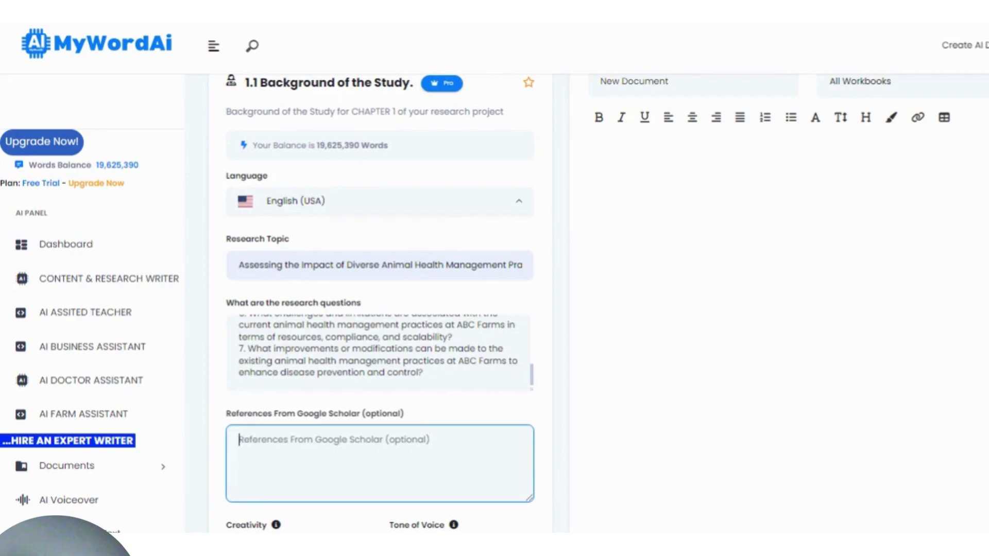
type("Nwanta, J. A., Shoyinka, S. V. O., Chah, K. F., Onunkwo, J. I., Onyenwe, I. W., Eze, J. I., ... Oladimeji, K. T. (2011). Production characteristics, disease prevalence, and herd-health management of pigs in Southeast Nigeria. Journal of Swine Health and Production, 19(6), 331–339")
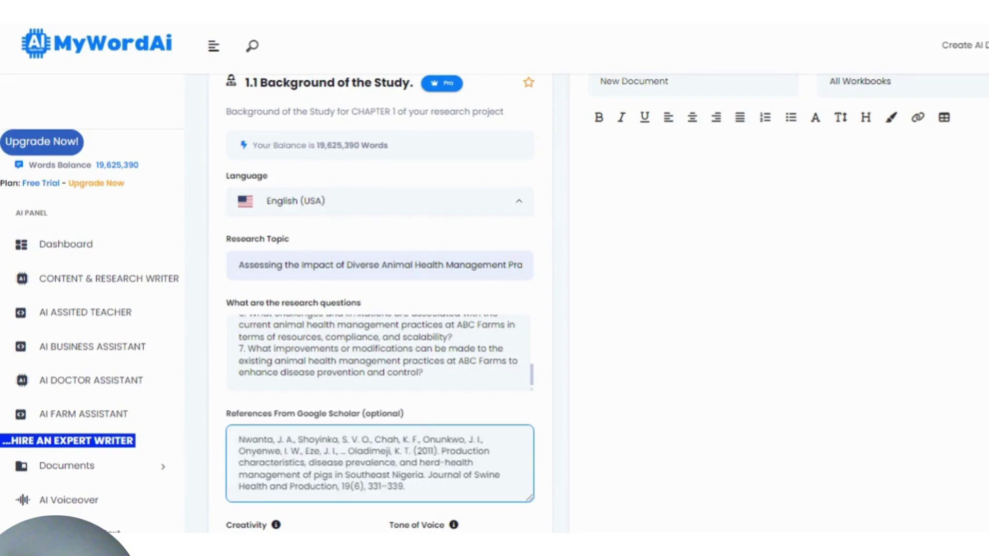
scroll(380, 309, "down", 2)
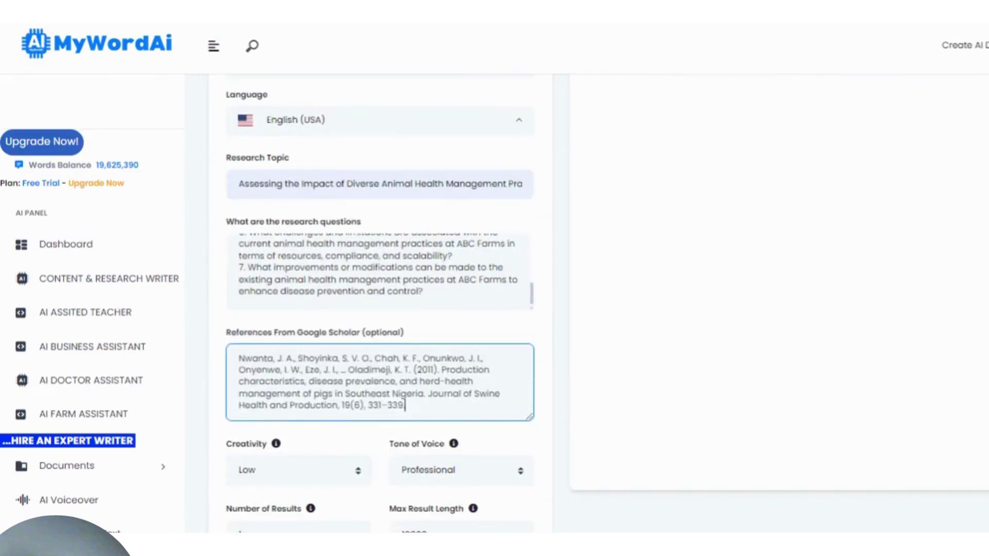
scroll(522, 450, "down", 2)
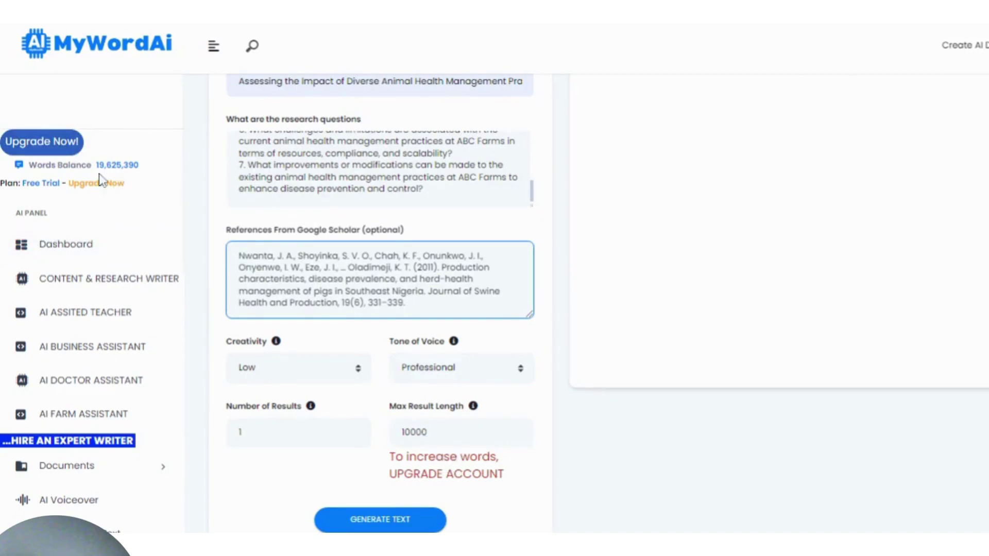
left_click(401, 521)
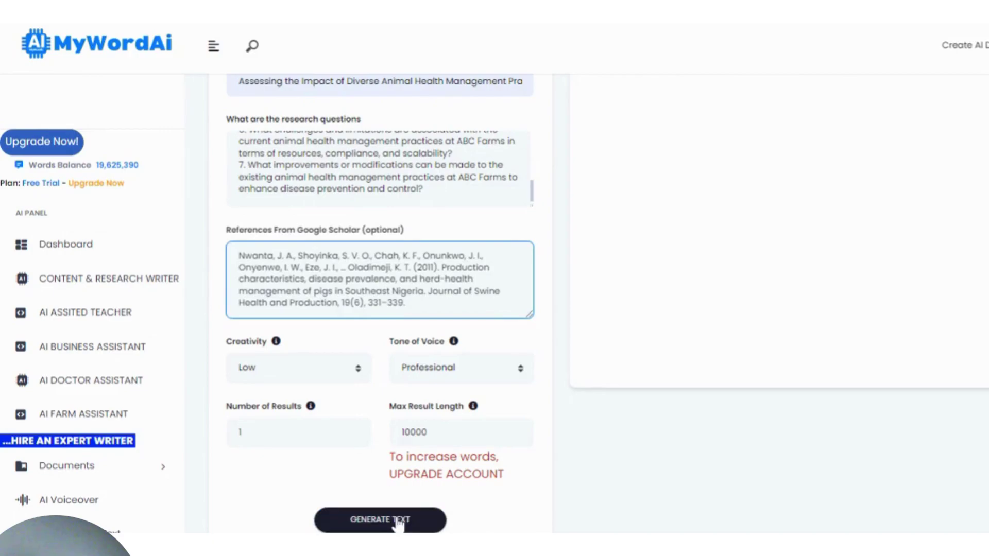